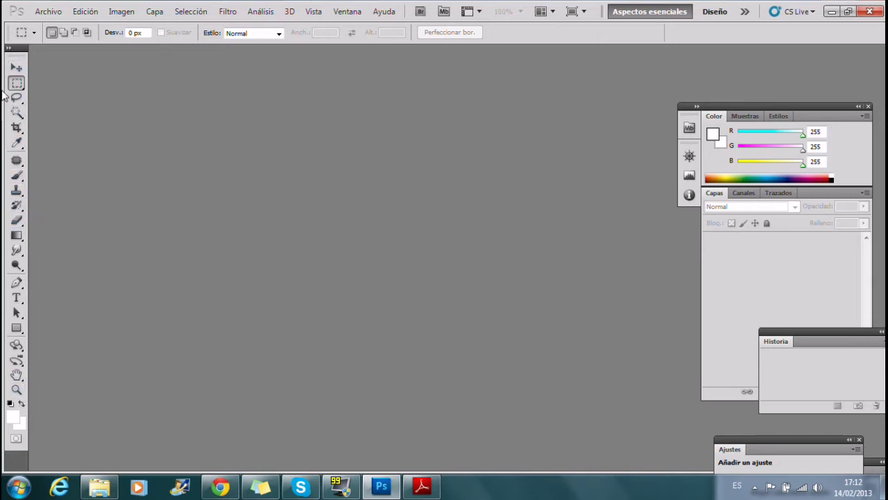
Start a new document and review the predefined document types, keeping Papel internacional
{"action": "left_click", "coordinate": [55, 12]}
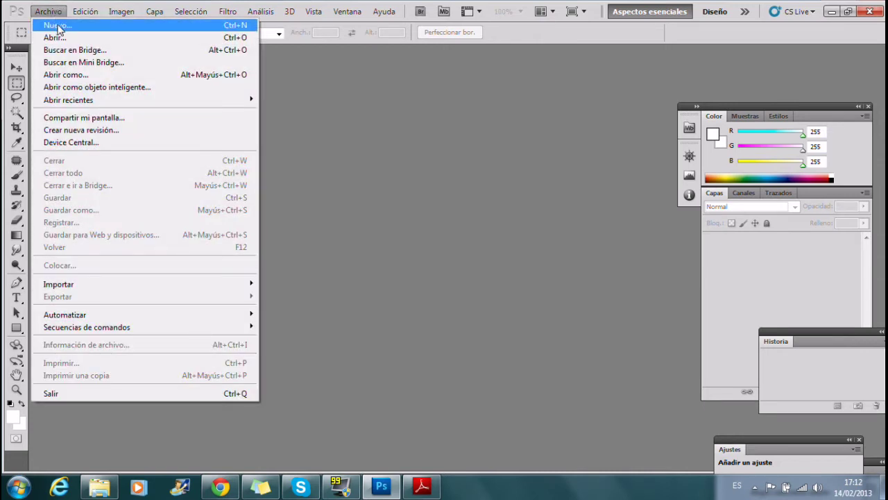
{"action": "left_click", "coordinate": [56, 25]}
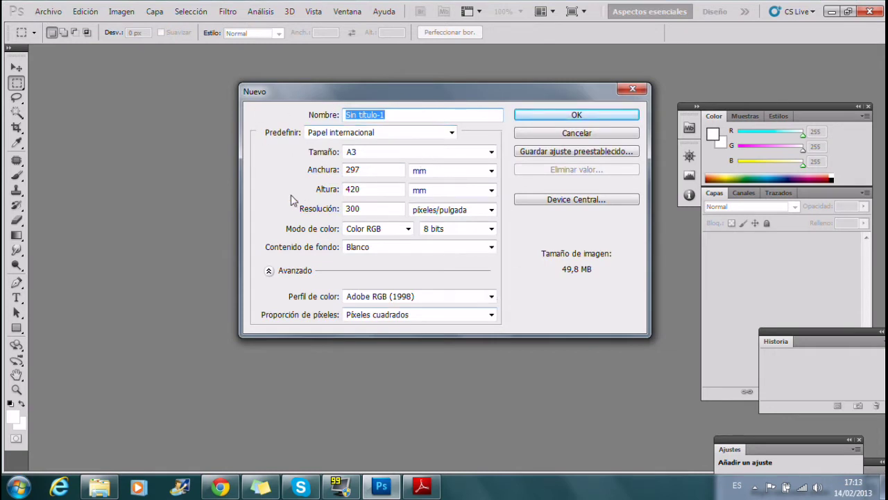
{"action": "left_click", "coordinate": [362, 135]}
{"action": "left_click", "coordinate": [389, 134]}
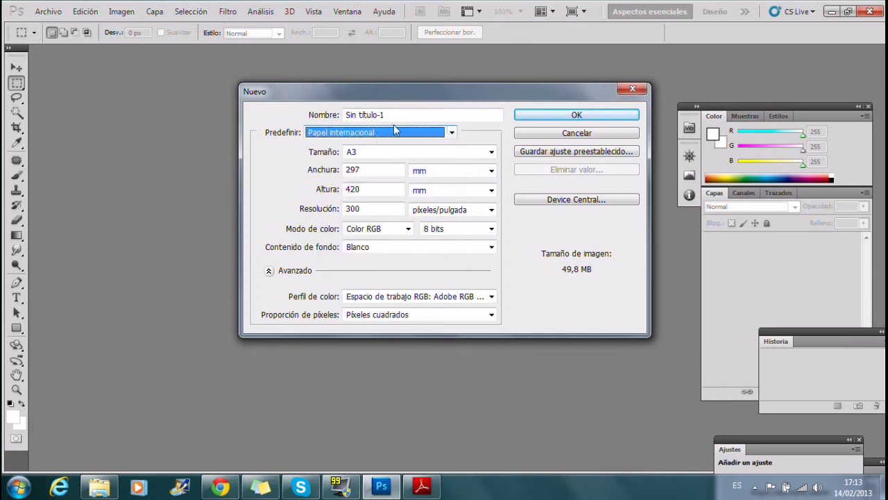
{"action": "left_click", "coordinate": [389, 115]}
{"action": "left_click", "coordinate": [411, 137]}
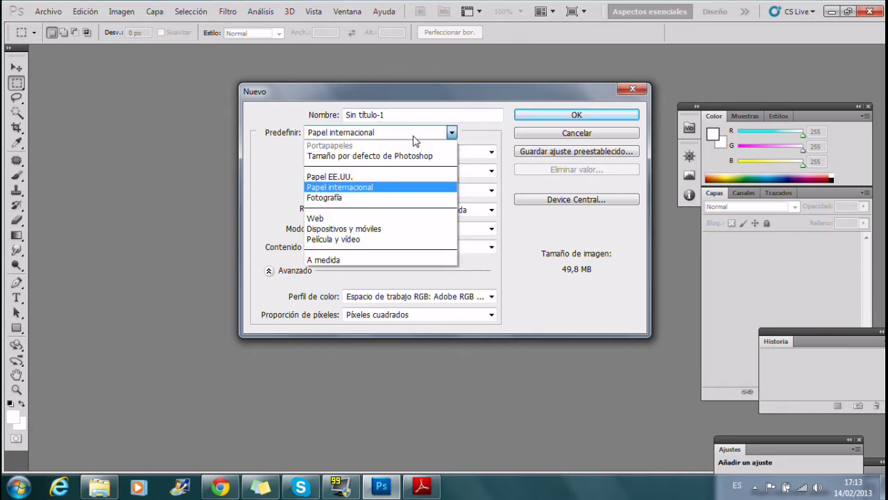
{"action": "left_click", "coordinate": [407, 137]}
Keep the A3 paper size and switch the new document's dimension units to cm
{"action": "left_click", "coordinate": [381, 154]}
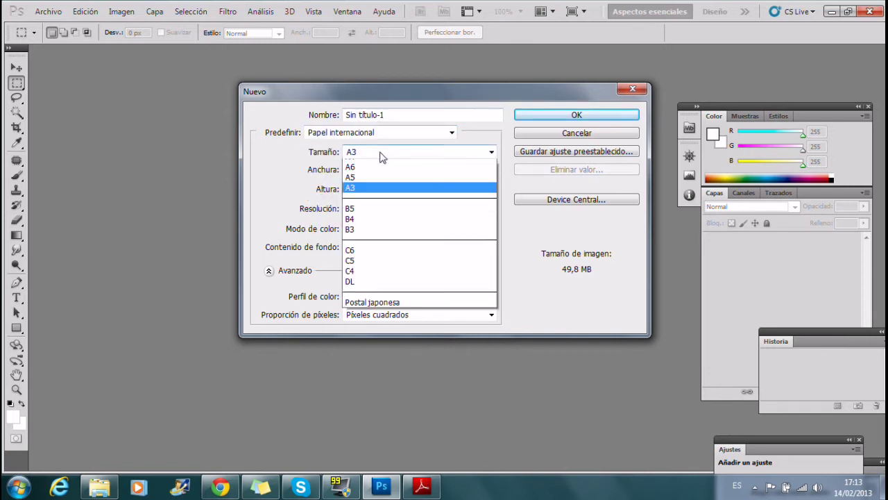
{"action": "left_click", "coordinate": [382, 155]}
{"action": "left_click", "coordinate": [414, 172]}
{"action": "left_click", "coordinate": [366, 153]}
{"action": "left_click", "coordinate": [368, 153]}
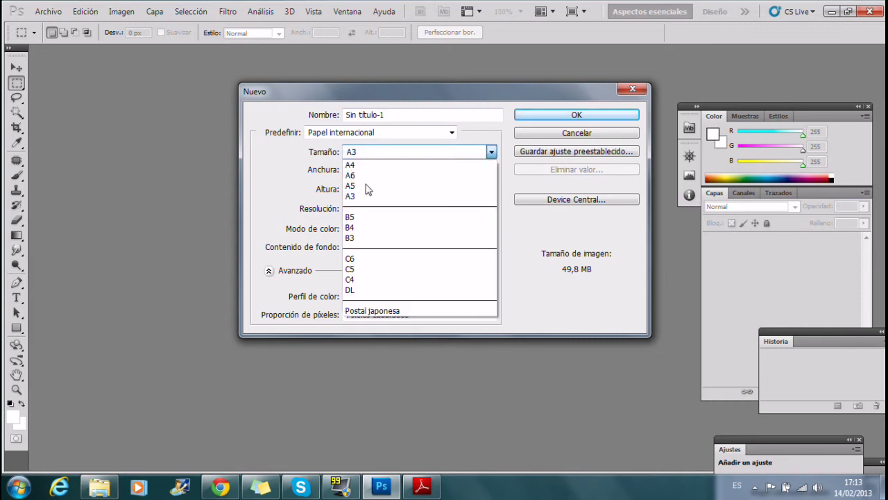
{"action": "left_click", "coordinate": [357, 156]}
{"action": "left_click", "coordinate": [424, 170]}
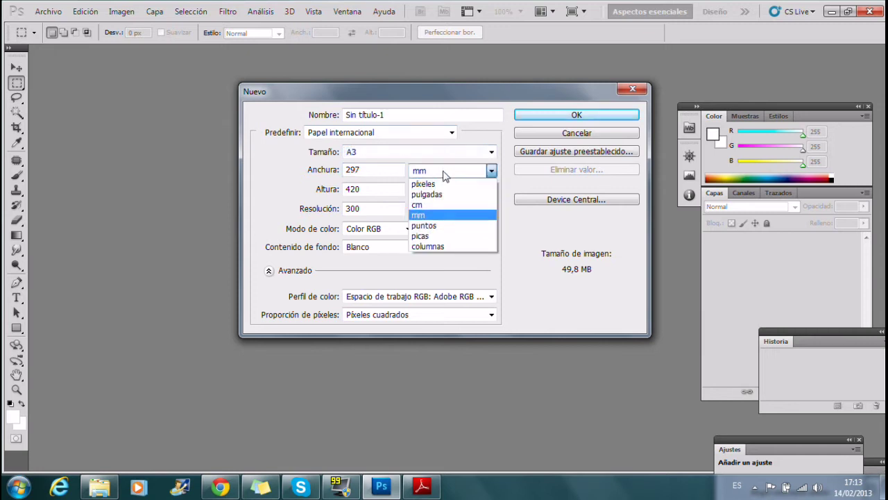
{"action": "left_click", "coordinate": [430, 208]}
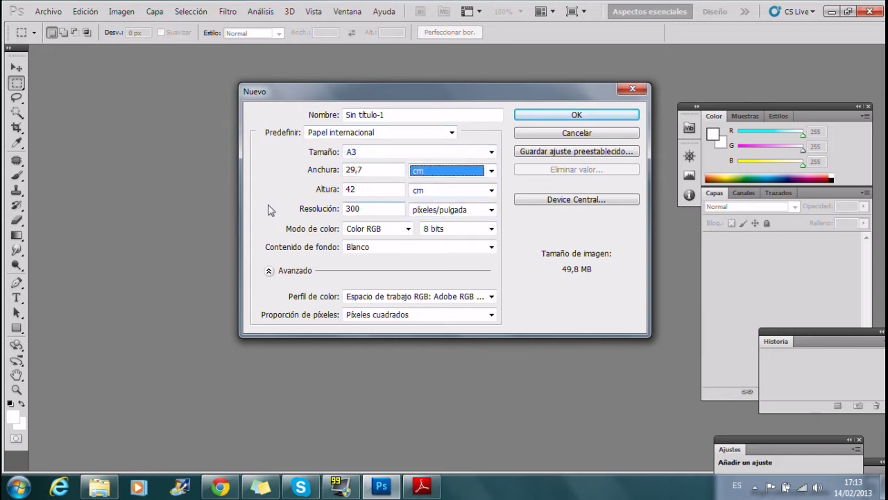
Set the new document's resolution to 72 pixels per inch
{"action": "left_click", "coordinate": [357, 208]}
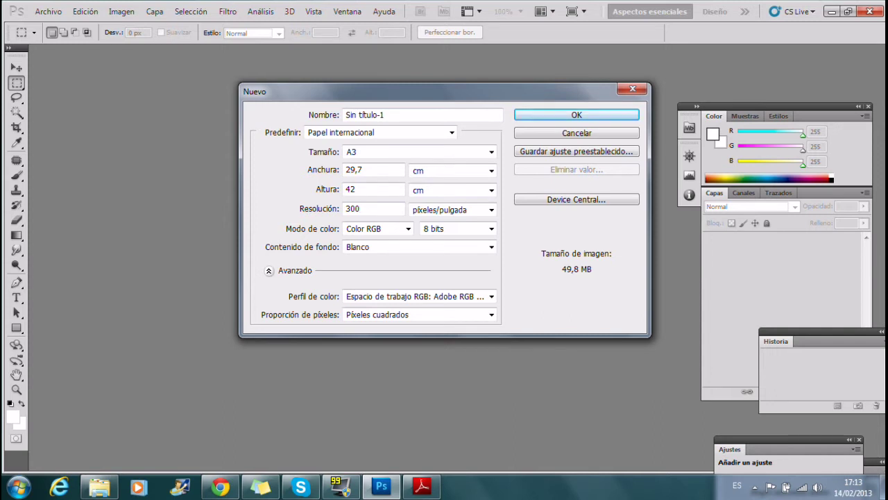
{"action": "double_click", "coordinate": [352, 208]}
{"action": "left_click", "coordinate": [356, 208]}
{"action": "left_click", "coordinate": [356, 189]}
{"action": "double_click", "coordinate": [352, 208]}
{"action": "left_click", "coordinate": [360, 209]}
{"action": "left_click_drag", "start_coordinate": [362, 208], "coordinate": [321, 220]}
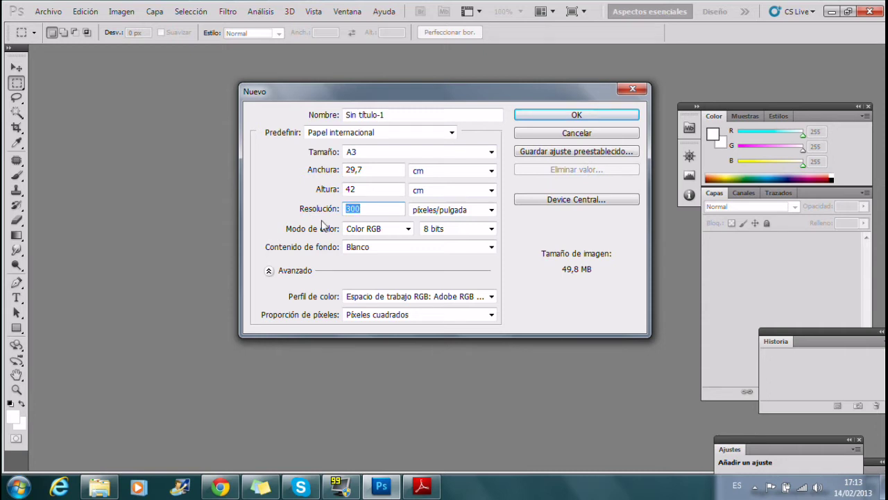
{"action": "type", "text": "72"}
Try a resolution of 700 pixels per inch, and replace it with 100
{"action": "left_click_drag", "start_coordinate": [356, 208], "coordinate": [225, 205]}
{"action": "type", "text": "700"}
{"action": "key", "text": "BackSpace"}
{"action": "key", "text": "BackSpace"}
{"action": "key", "text": "BackSpace"}
{"action": "type", "text": "100"}
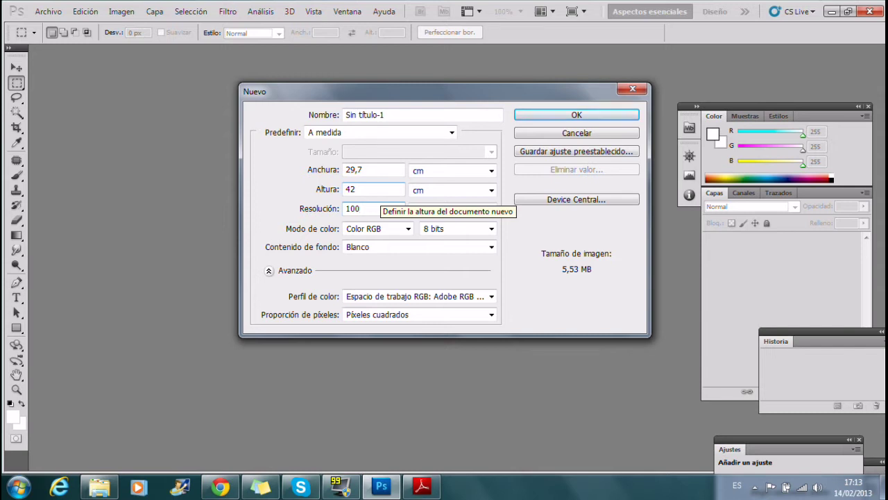
Set the resolution to 300 pixels per inch, try 500 instead and clear the value
{"action": "double_click", "coordinate": [355, 209]}
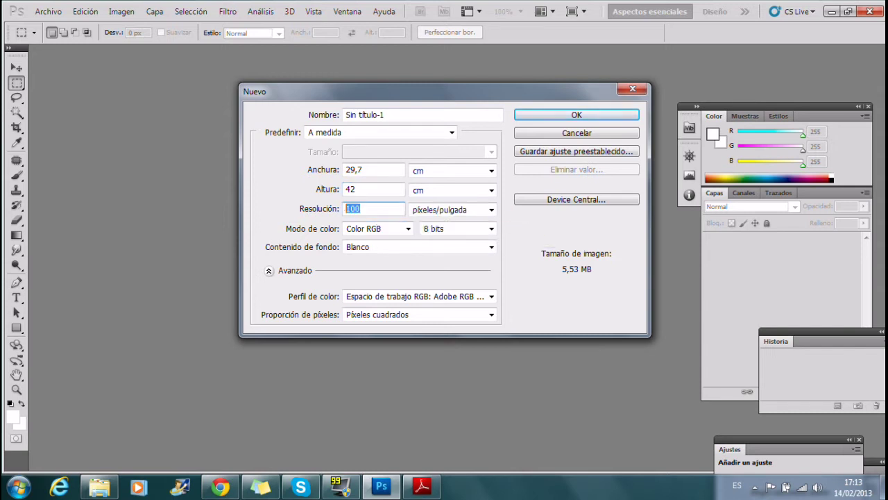
{"action": "type", "text": "300"}
{"action": "double_click", "coordinate": [374, 208]}
{"action": "type", "text": "500"}
{"action": "key", "text": "BackSpace"}
{"action": "key", "text": "BackSpace"}
{"action": "key", "text": "BackSpace"}
Try a resolution of 100 pixels per inch, and replace it with 150
{"action": "type", "text": "100"}
{"action": "key", "text": "BackSpace"}
{"action": "key", "text": "BackSpace"}
{"action": "key", "text": "BackSpace"}
{"action": "type", "text": "150"}
{"action": "key", "text": "BackSpace"}
{"action": "key", "text": "BackSpace"}
{"action": "key", "text": "BackSpace"}
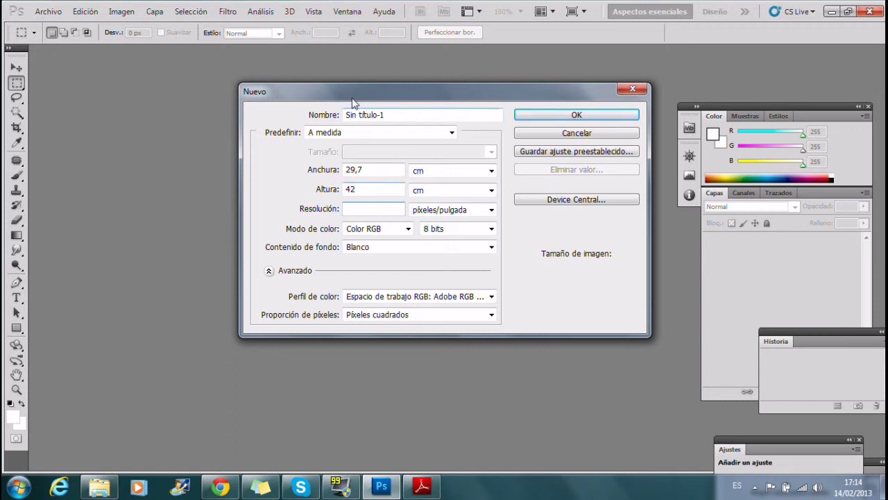
{"action": "type", "text": "150"}
Set the new document's resolution to 300 pixels per inch
{"action": "left_click_drag", "start_coordinate": [401, 210], "coordinate": [202, 217]}
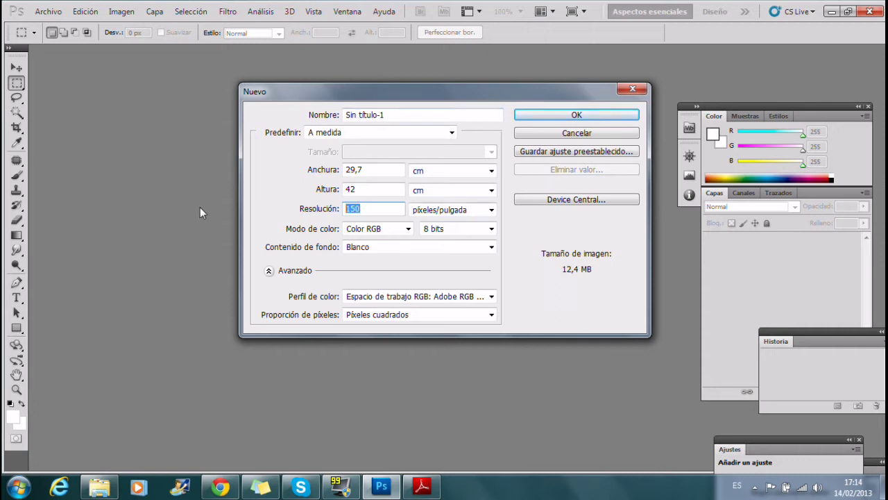
{"action": "type", "text": "30"}
{"action": "key", "text": "BackSpace"}
{"action": "key", "text": "BackSpace"}
{"action": "type", "text": "300"}
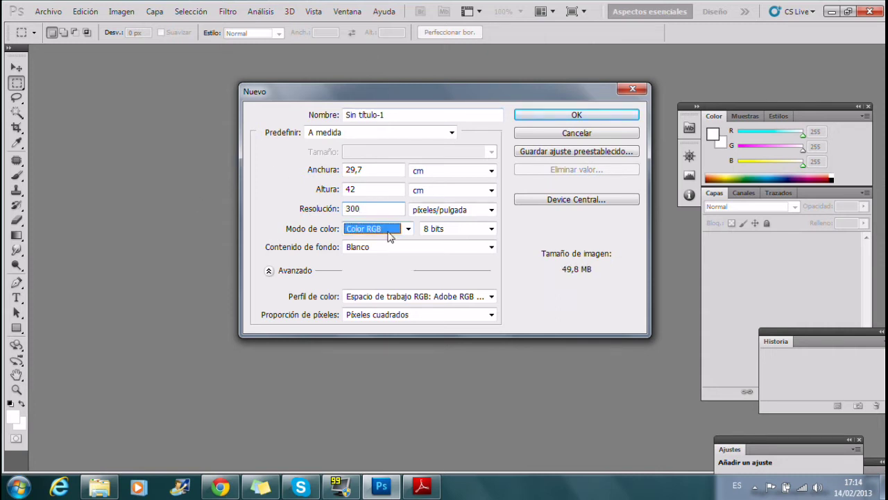
Review the colour modes, try Color CMYK for the new document and restore Color RGB
{"action": "left_click", "coordinate": [392, 231]}
{"action": "left_click", "coordinate": [394, 232]}
{"action": "left_click", "coordinate": [389, 229]}
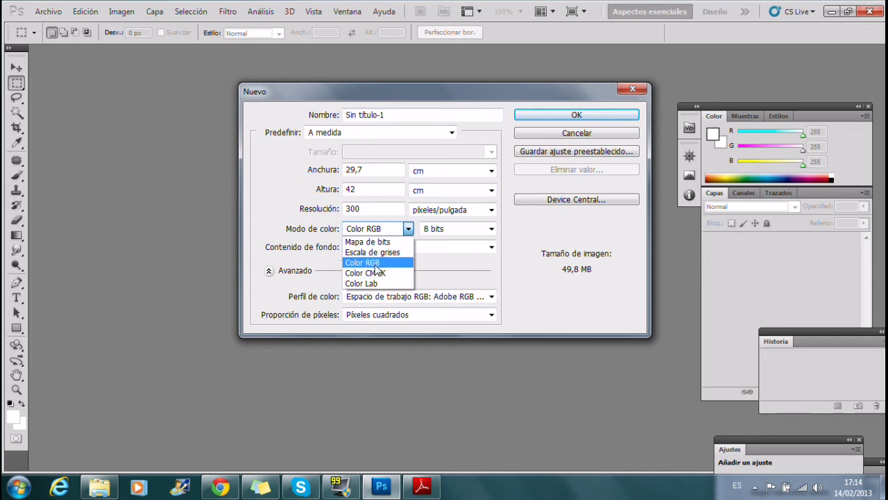
{"action": "left_click", "coordinate": [285, 230]}
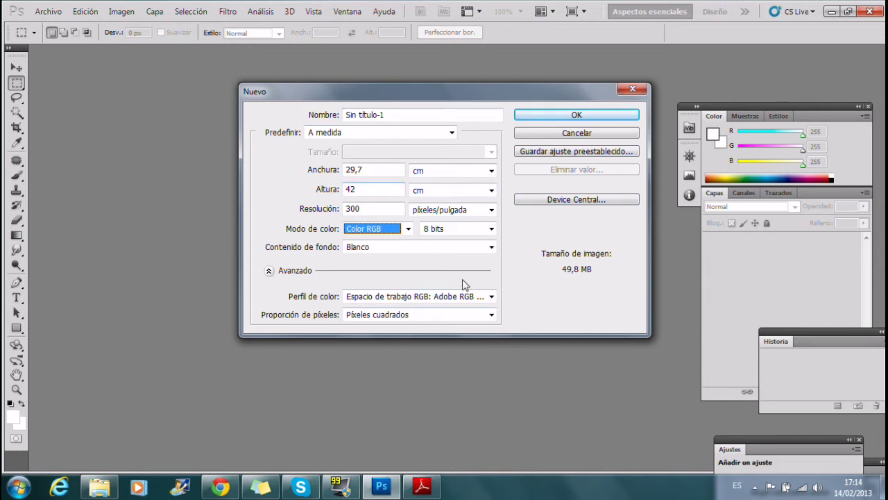
{"action": "left_click", "coordinate": [395, 232]}
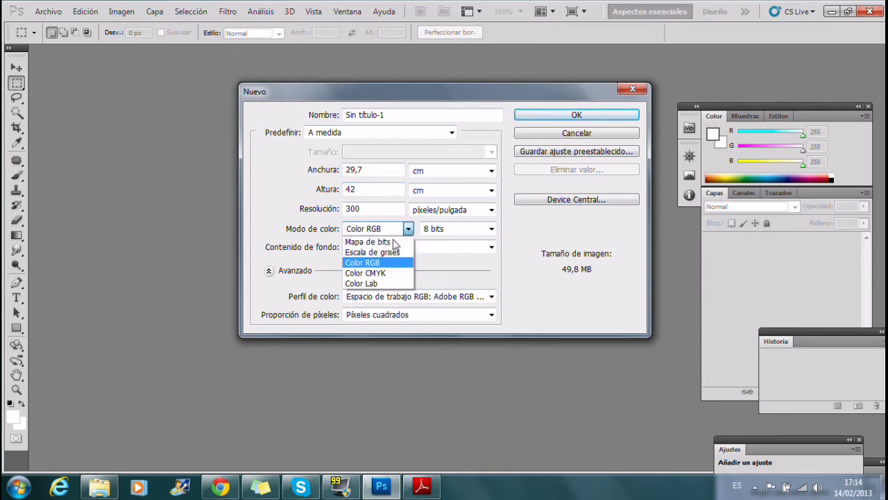
{"action": "left_click", "coordinate": [390, 274]}
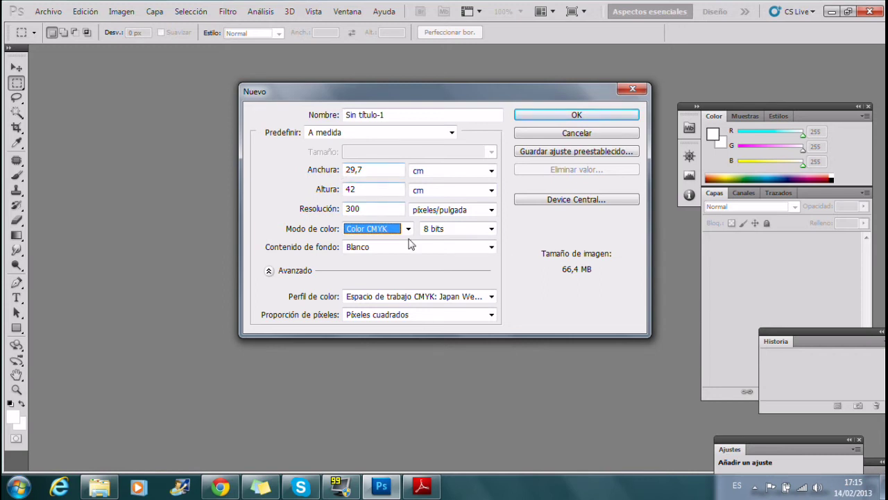
{"action": "left_click", "coordinate": [405, 230]}
{"action": "left_click", "coordinate": [385, 261]}
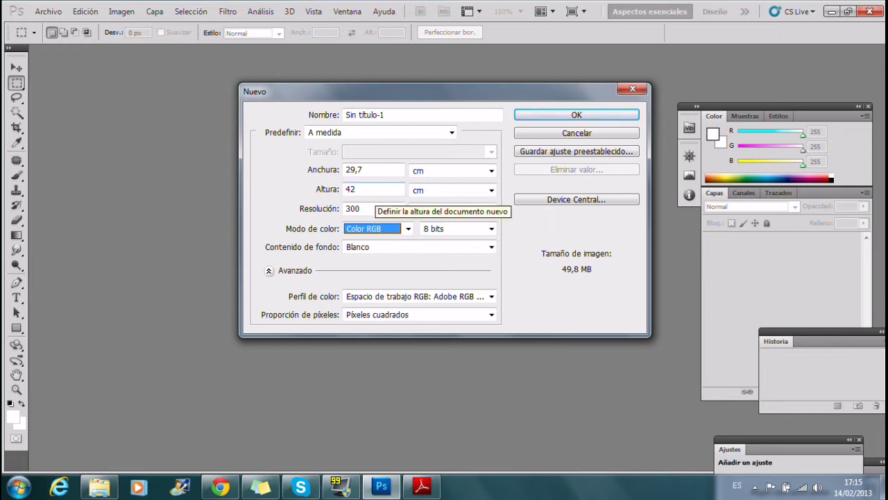
Check the resolution and dimension units, and create the 29,7 × 42 cm document at 300 pixels per inch in Color RGB
{"action": "left_click", "coordinate": [376, 208]}
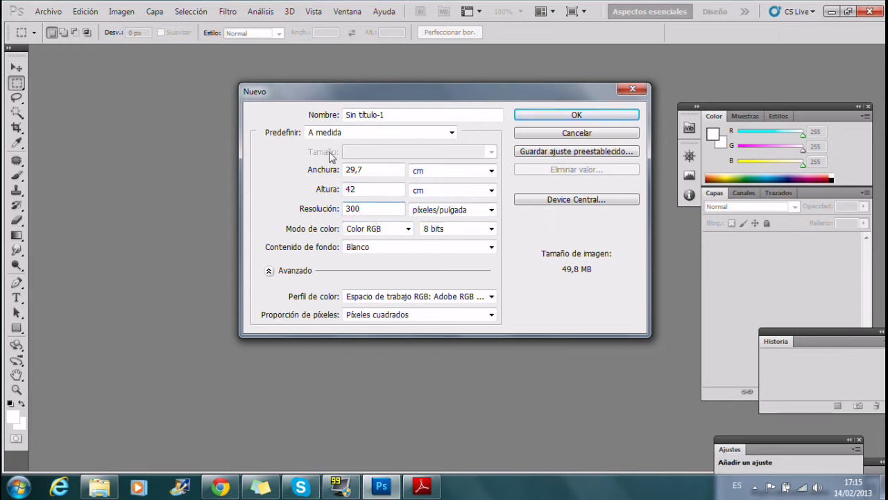
{"action": "double_click", "coordinate": [352, 208]}
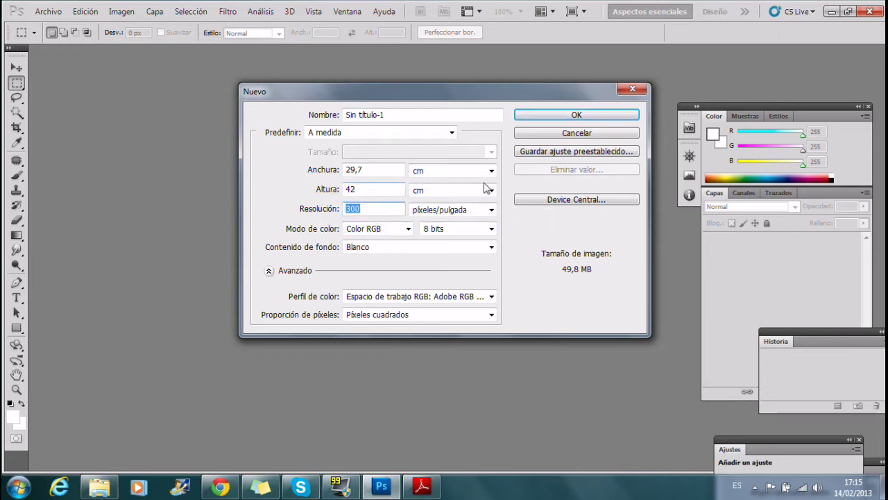
{"action": "double_click", "coordinate": [353, 170]}
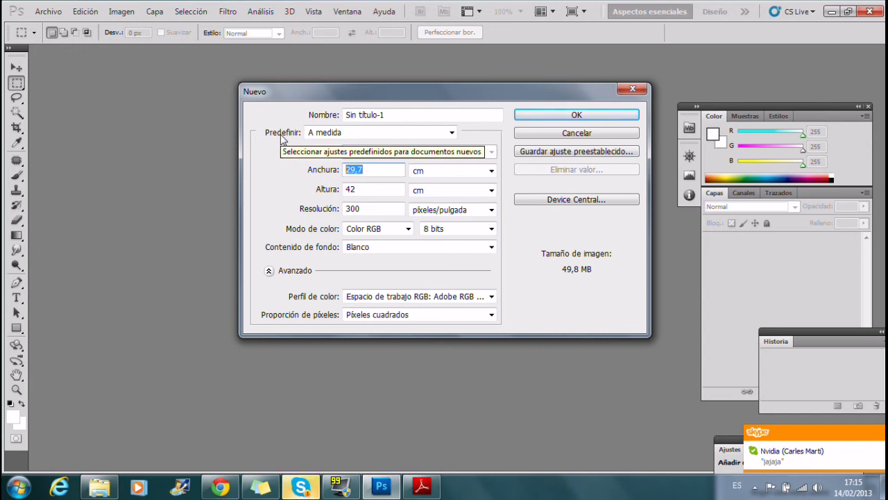
{"action": "left_click", "coordinate": [878, 433]}
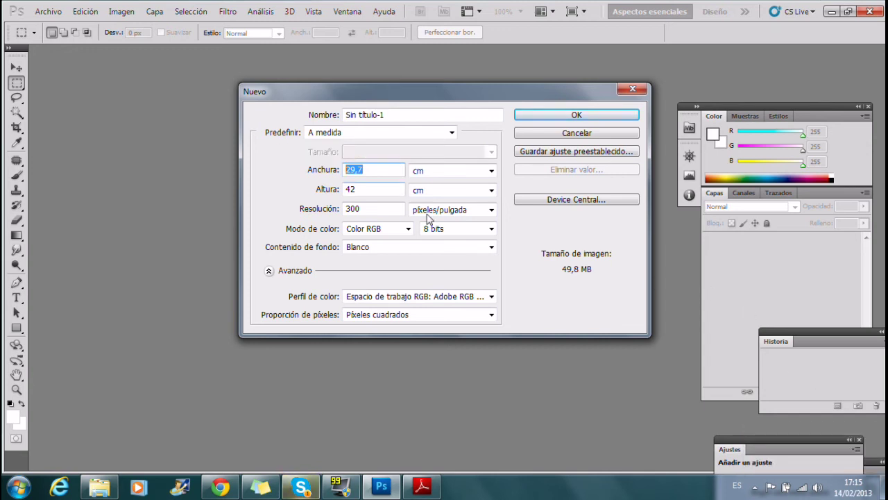
{"action": "left_click", "coordinate": [490, 170]}
{"action": "left_click", "coordinate": [490, 171]}
{"action": "left_click", "coordinate": [491, 170]}
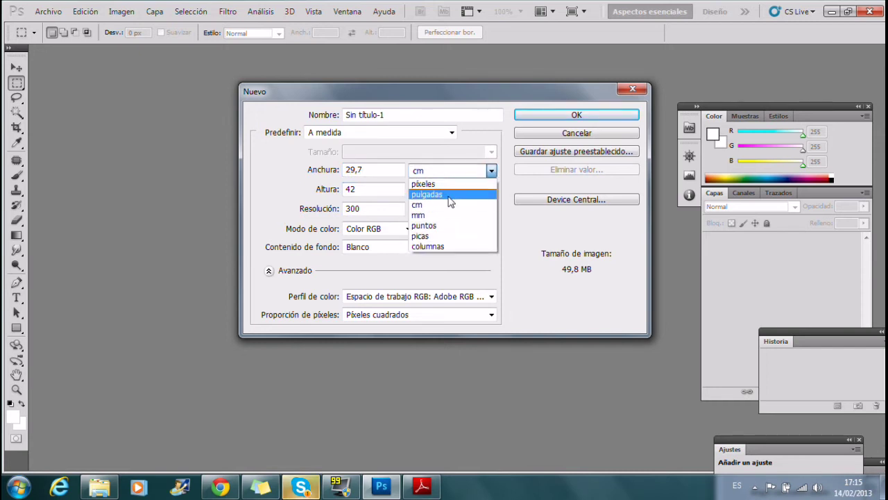
{"action": "left_click", "coordinate": [491, 171]}
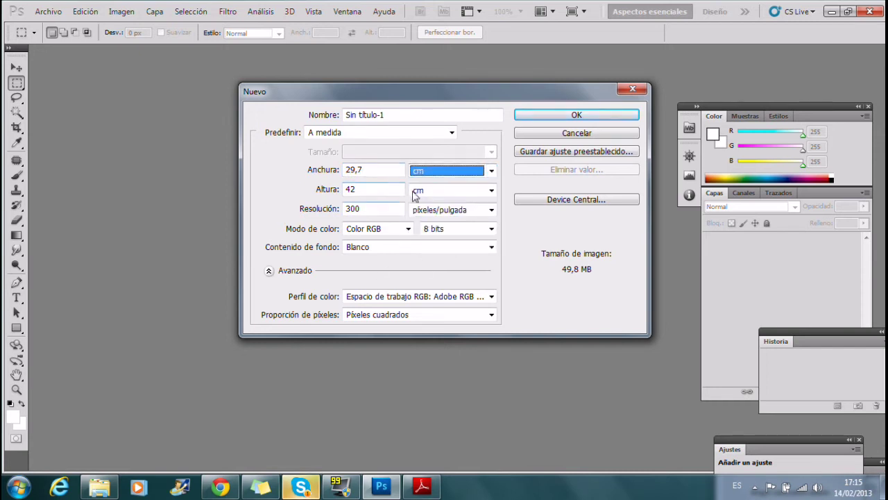
{"action": "left_click", "coordinate": [594, 117]}
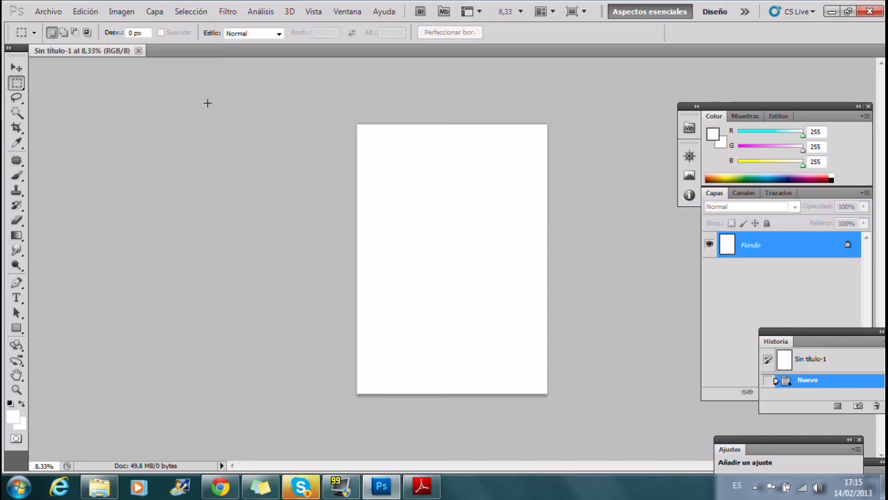
Activate the Move tool, and float the Layers panel beside the page with its height extended
{"action": "left_click", "coordinate": [17, 67]}
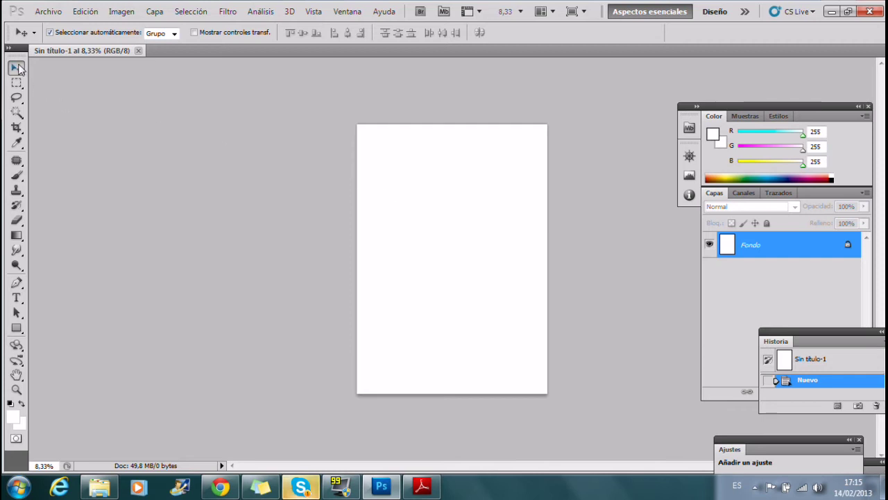
{"action": "left_click_drag", "start_coordinate": [817, 192], "coordinate": [298, 70]}
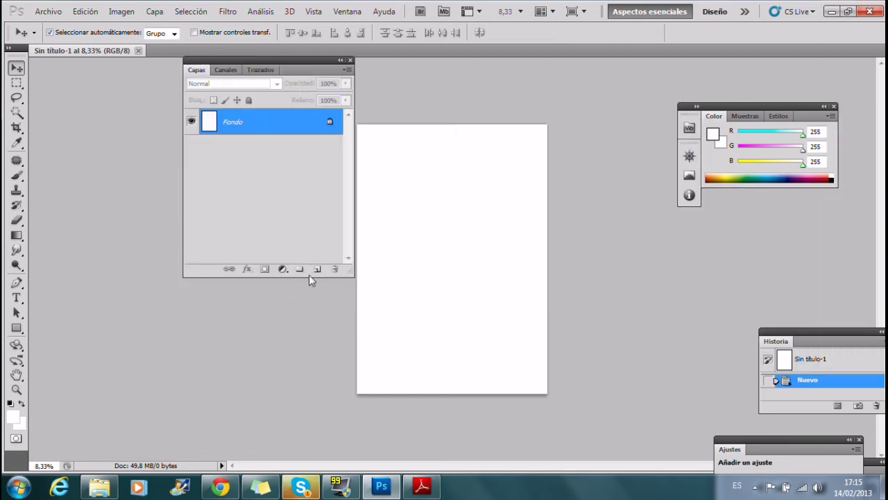
{"action": "left_click_drag", "start_coordinate": [309, 276], "coordinate": [312, 448]}
{"action": "left_click_drag", "start_coordinate": [249, 60], "coordinate": [165, 66]}
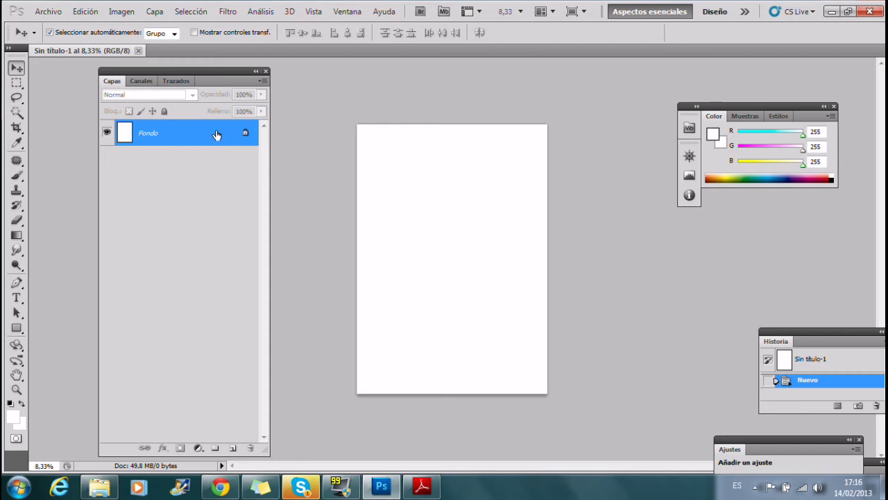
Convert the locked Fondo background into a regular layer with the default name and settings
{"action": "double_click", "coordinate": [181, 136]}
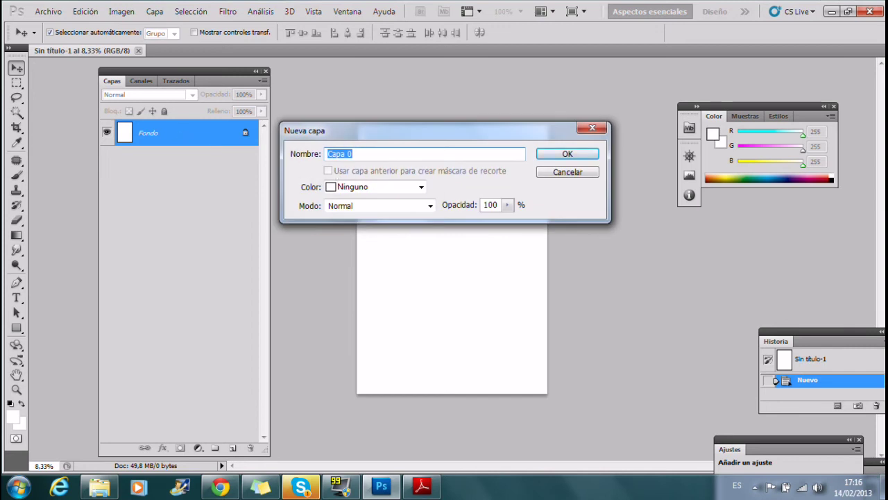
{"action": "left_click", "coordinate": [568, 156]}
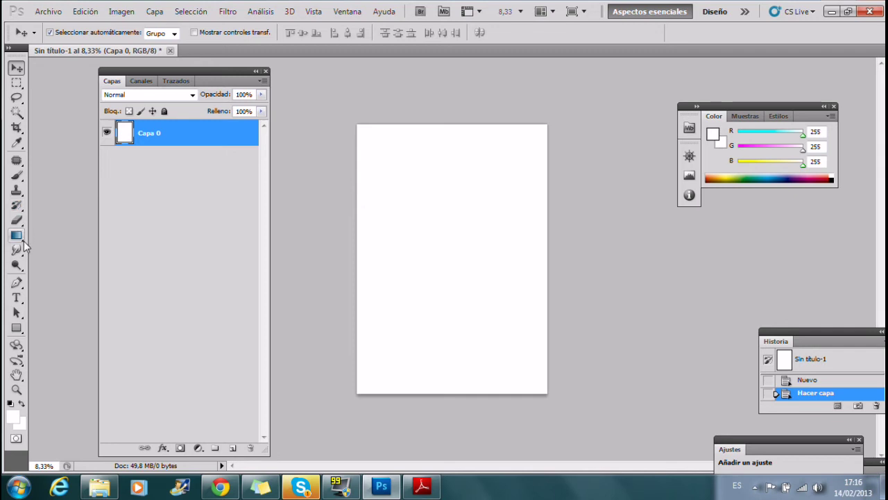
Set the foreground colour to pure red (ff0000) and paint a large tick mark on Capa 0 with the Brush tool
{"action": "left_click", "coordinate": [17, 175]}
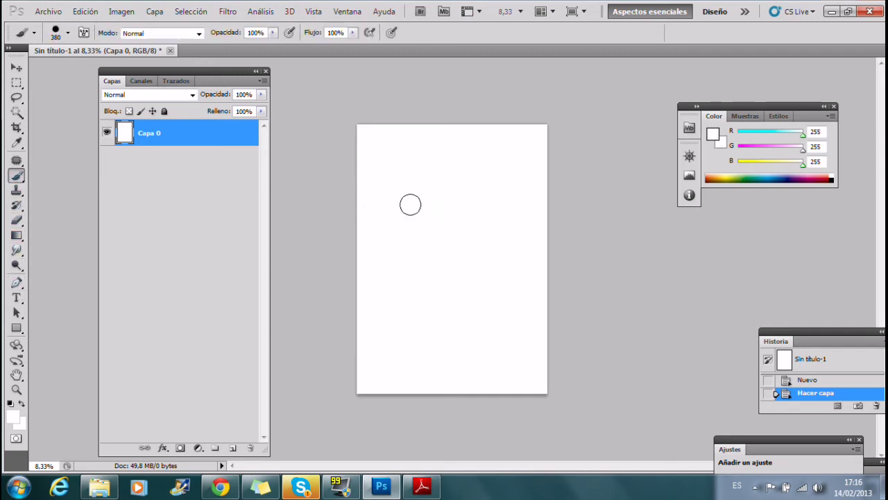
{"action": "left_click", "coordinate": [417, 281]}
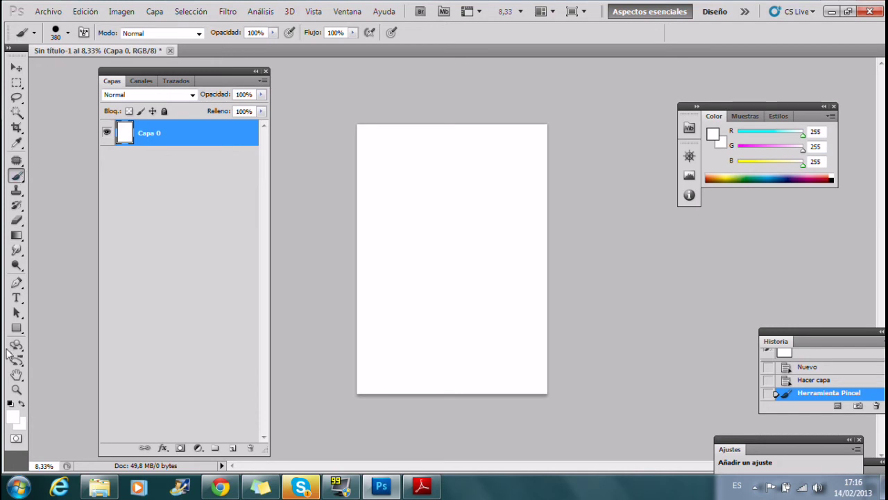
{"action": "left_click", "coordinate": [13, 417]}
{"action": "left_click", "coordinate": [722, 185]}
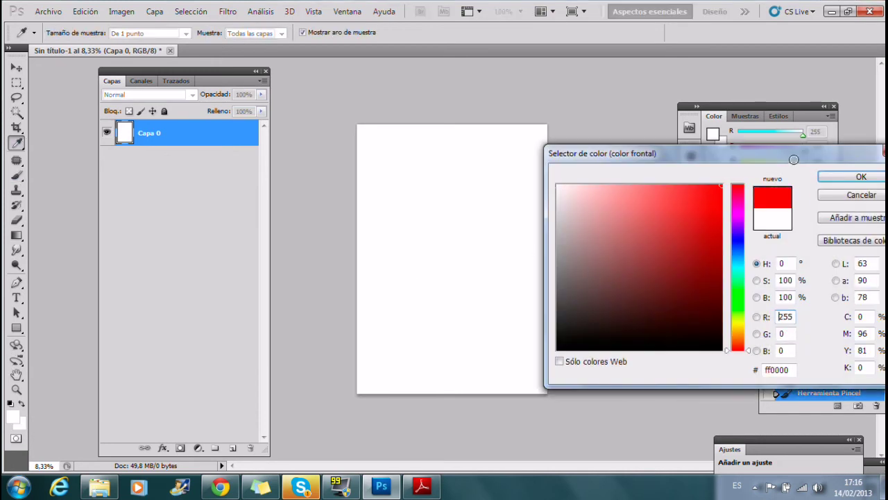
{"action": "left_click", "coordinate": [860, 176]}
{"action": "mouse_move", "coordinate": [495, 183]}
{"action": "left_mouse_down"}
{"action": "mouse_move", "coordinate": [452, 293]}
{"action": "mouse_move", "coordinate": [422, 243]}
{"action": "mouse_move", "coordinate": [423, 221]}
{"action": "left_mouse_up"}
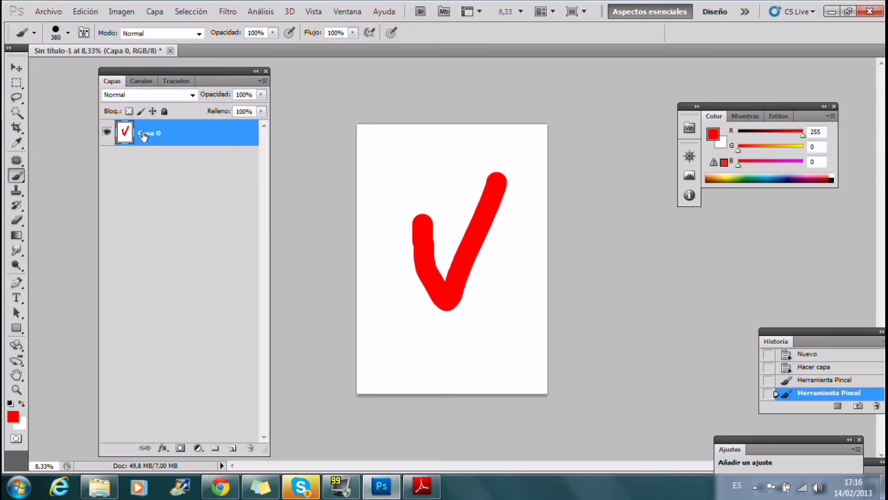
Add a new layer above Capa 0 and paint a sideways V across the tick in bright green (RGB 40, 224, 21)
{"action": "left_click", "coordinate": [235, 450]}
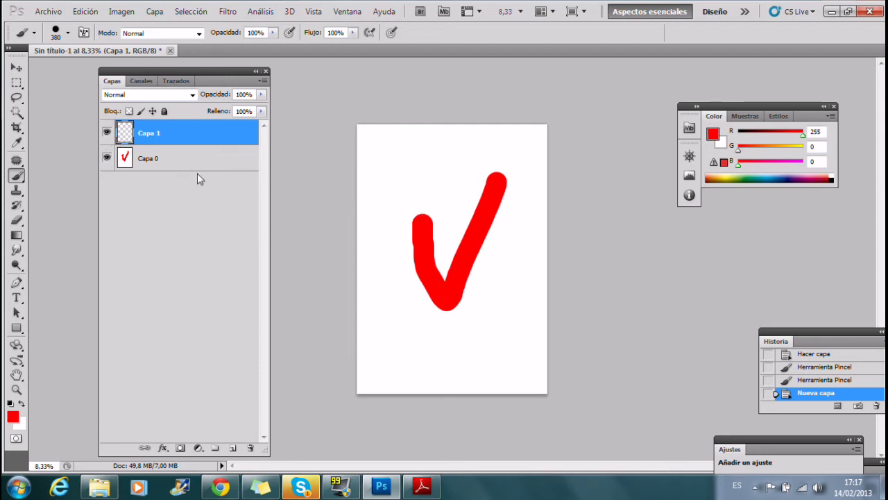
{"action": "left_click", "coordinate": [13, 417]}
{"action": "mouse_move", "coordinate": [648, 256]}
{"action": "left_mouse_down"}
{"action": "mouse_move", "coordinate": [577, 212]}
{"action": "mouse_move", "coordinate": [548, 223]}
{"action": "mouse_move", "coordinate": [620, 233]}
{"action": "left_mouse_up"}
{"action": "left_click_drag", "start_coordinate": [737, 264], "coordinate": [737, 297]}
{"action": "left_click", "coordinate": [706, 204]}
{"action": "left_click", "coordinate": [833, 181]}
{"action": "key", "text": "b"}
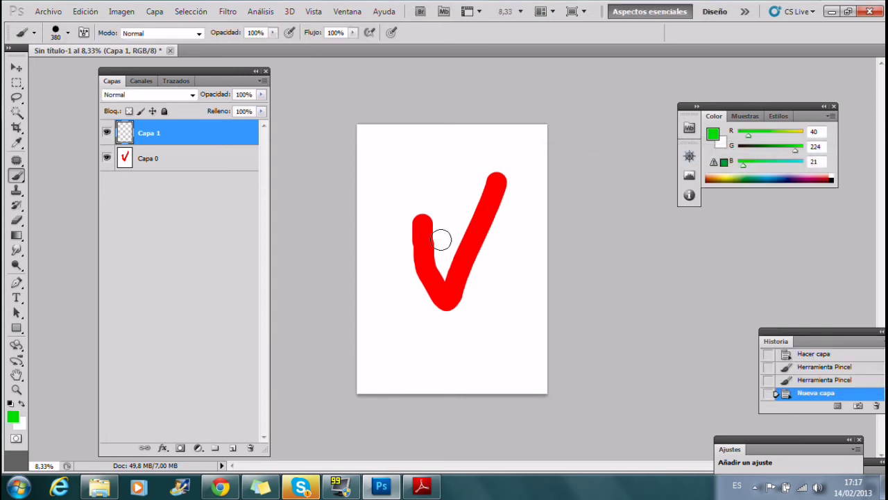
{"action": "mouse_move", "coordinate": [409, 188]}
{"action": "left_mouse_down"}
{"action": "mouse_move", "coordinate": [538, 229]}
{"action": "mouse_move", "coordinate": [414, 269]}
{"action": "left_mouse_up"}
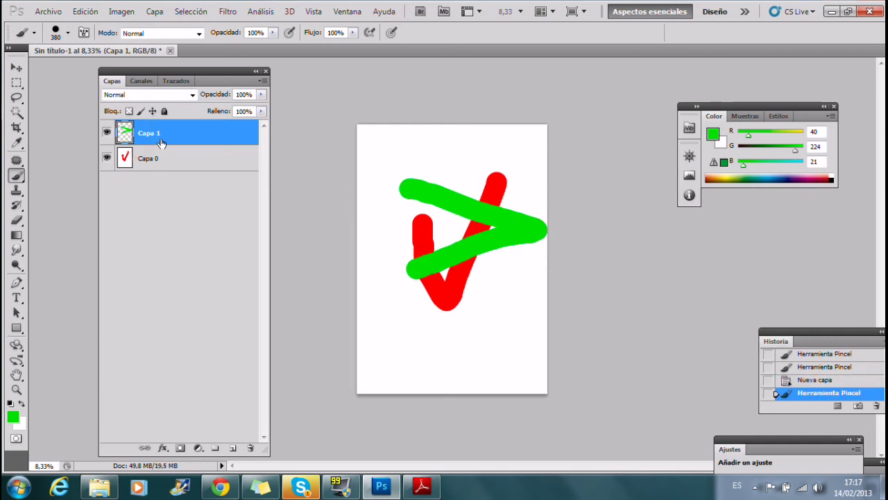
Move Capa 1 below Capa 0 in the layer order and return it to the top
{"action": "mouse_move", "coordinate": [178, 134]}
{"action": "left_mouse_down"}
{"action": "mouse_move", "coordinate": [183, 171]}
{"action": "mouse_move", "coordinate": [180, 143]}
{"action": "left_mouse_up"}
{"action": "left_click_drag", "start_coordinate": [184, 132], "coordinate": [173, 173]}
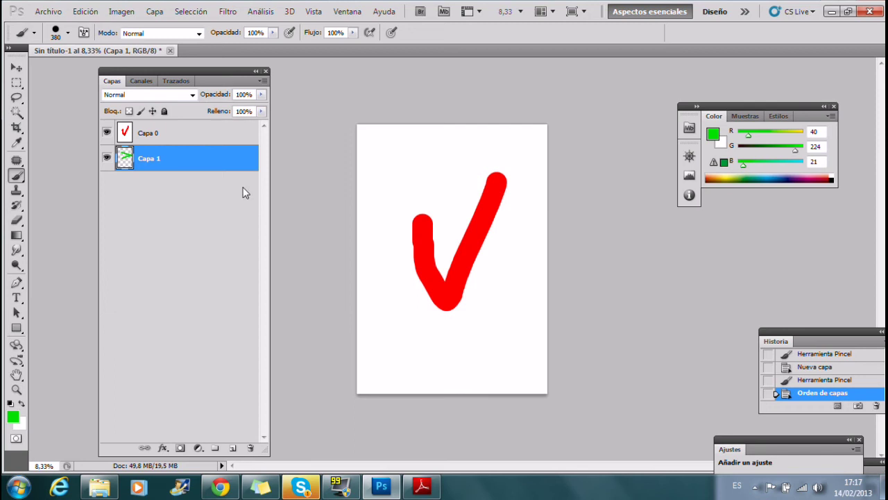
{"action": "left_click_drag", "start_coordinate": [156, 161], "coordinate": [158, 127]}
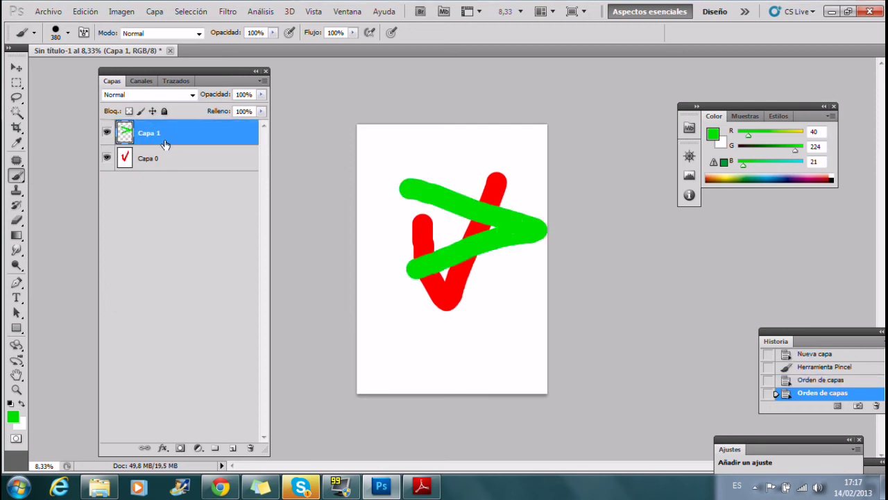
Hide and show Capa 1 and Capa 0 in turn, leaving both layers visible
{"action": "left_click", "coordinate": [107, 133]}
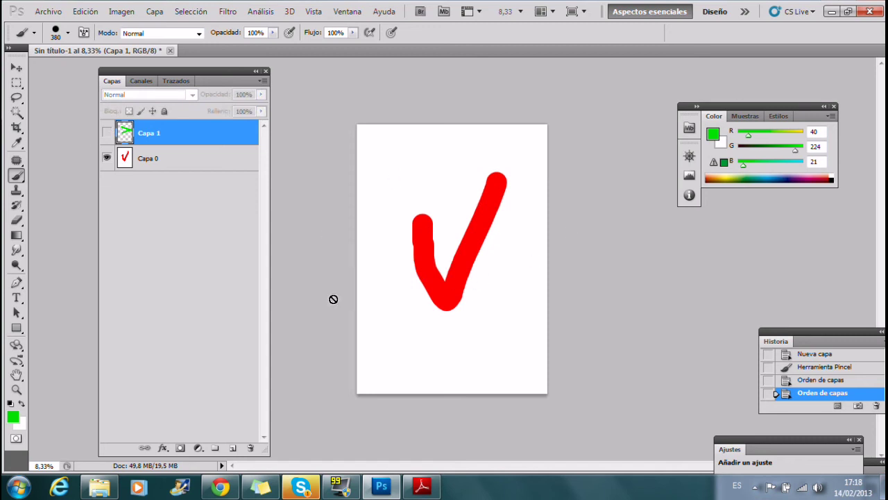
{"action": "left_click", "coordinate": [108, 132]}
{"action": "left_click", "coordinate": [106, 159]}
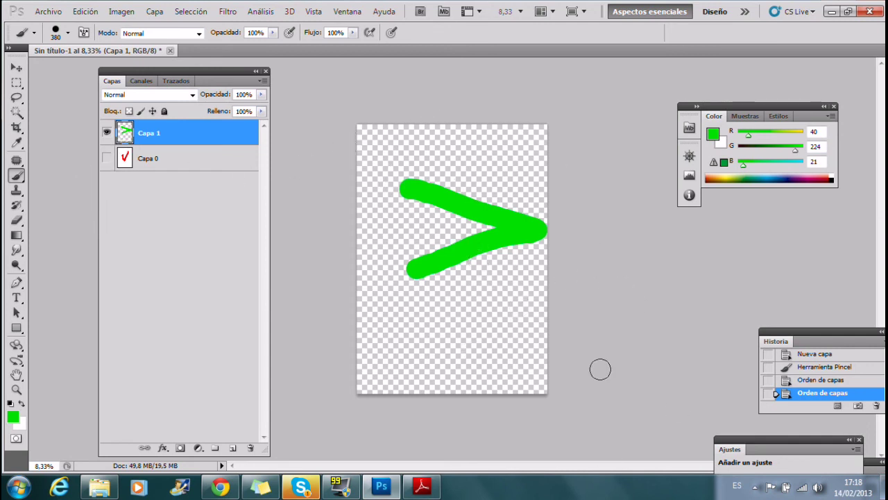
{"action": "left_click", "coordinate": [106, 158]}
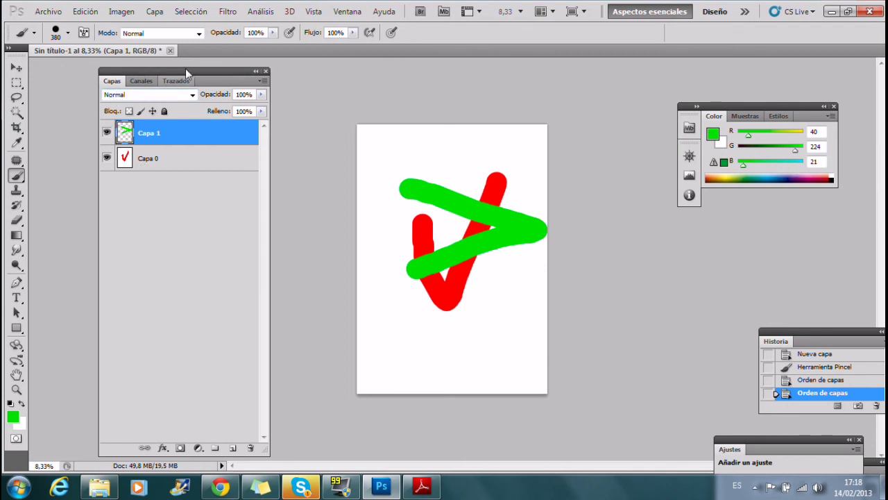
Try out the layer opacity slider on Capa 1, leaving it at 100% with Capa 1 selected
{"action": "left_click", "coordinate": [195, 159]}
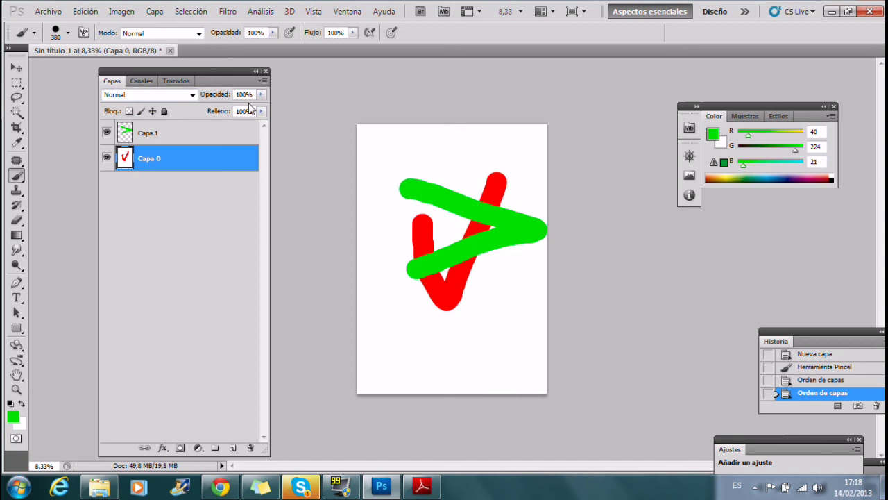
{"action": "left_click", "coordinate": [213, 132]}
{"action": "left_click", "coordinate": [262, 94]}
{"action": "mouse_move", "coordinate": [261, 100]}
{"action": "left_mouse_down"}
{"action": "mouse_move", "coordinate": [223, 114]}
{"action": "mouse_move", "coordinate": [267, 111]}
{"action": "left_mouse_up"}
{"action": "left_click", "coordinate": [224, 198]}
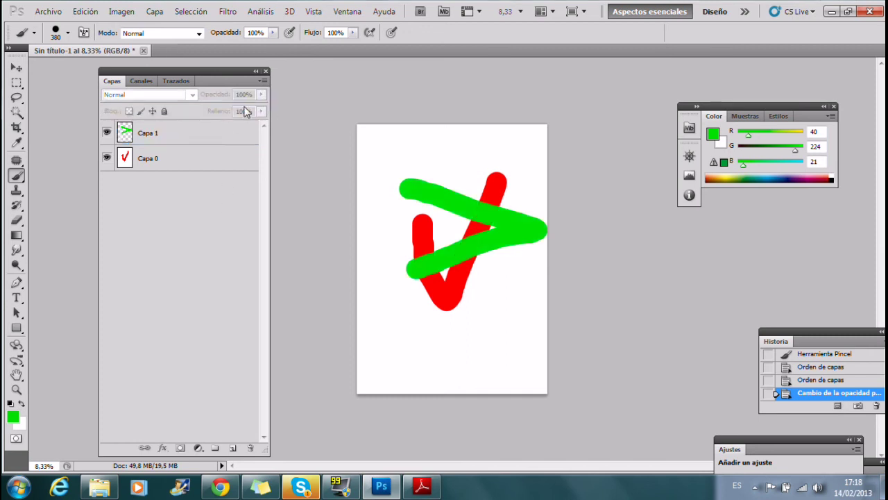
{"action": "left_click", "coordinate": [197, 136]}
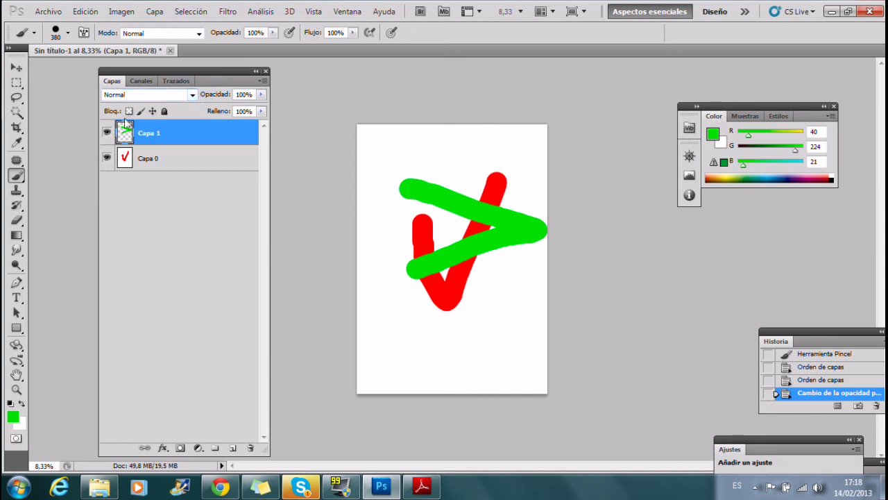
Reposition the floating Layers panel close beside the toolbox, clear of the page
{"action": "left_click_drag", "start_coordinate": [166, 70], "coordinate": [96, 60]}
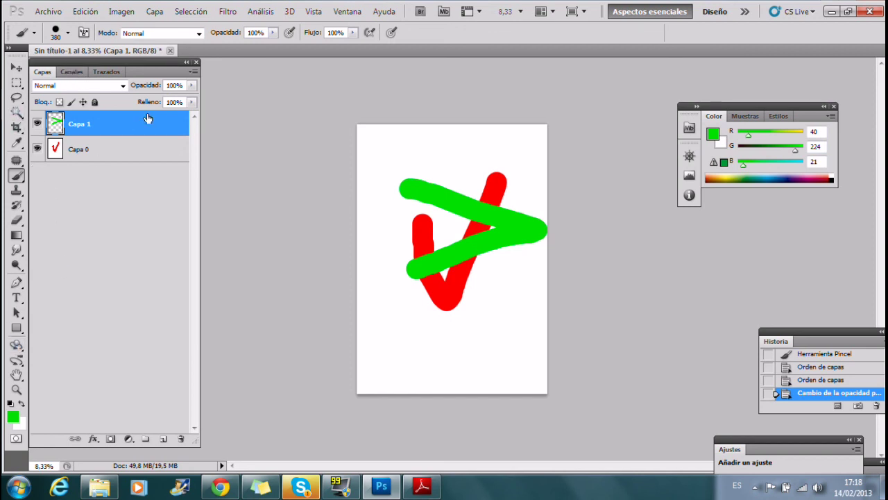
{"action": "mouse_move", "coordinate": [156, 60]}
{"action": "left_mouse_down"}
{"action": "mouse_move", "coordinate": [201, 75]}
{"action": "mouse_move", "coordinate": [164, 58]}
{"action": "left_mouse_up"}
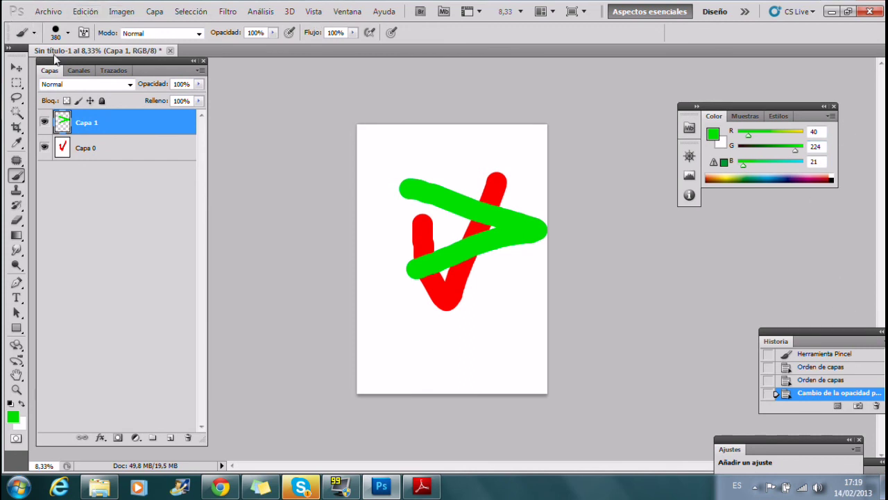
{"action": "left_click_drag", "start_coordinate": [82, 61], "coordinate": [78, 64]}
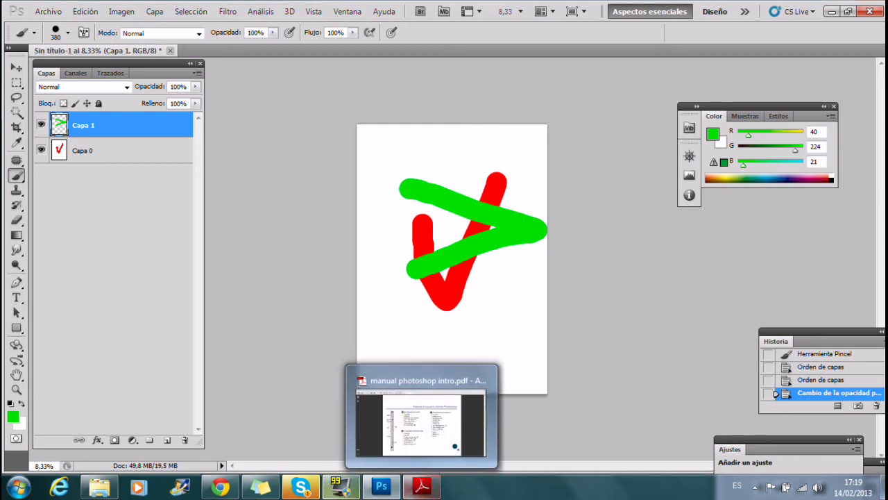
Switch to Skype and view the open chat conversation
{"action": "mouse_move", "coordinate": [312, 493]}
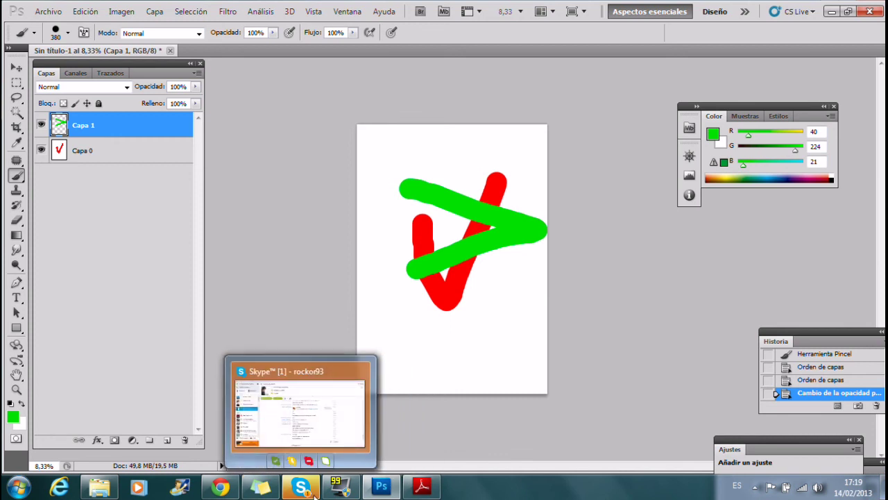
{"action": "left_click", "coordinate": [277, 439]}
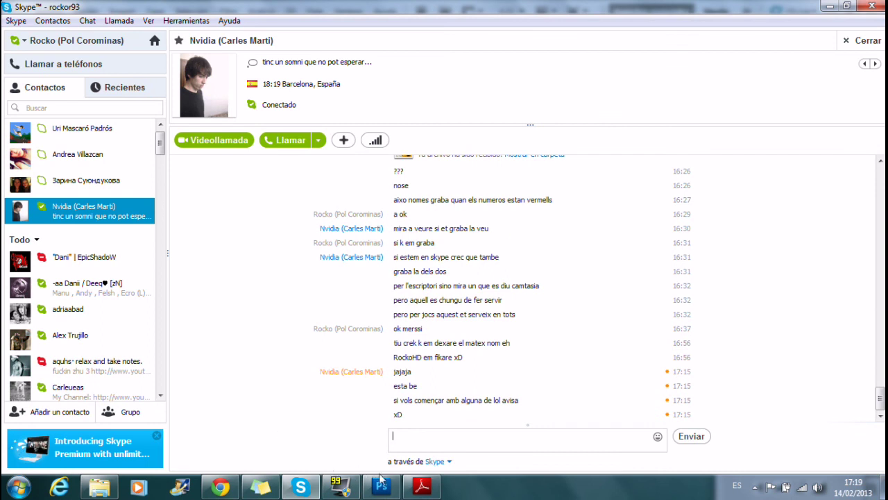